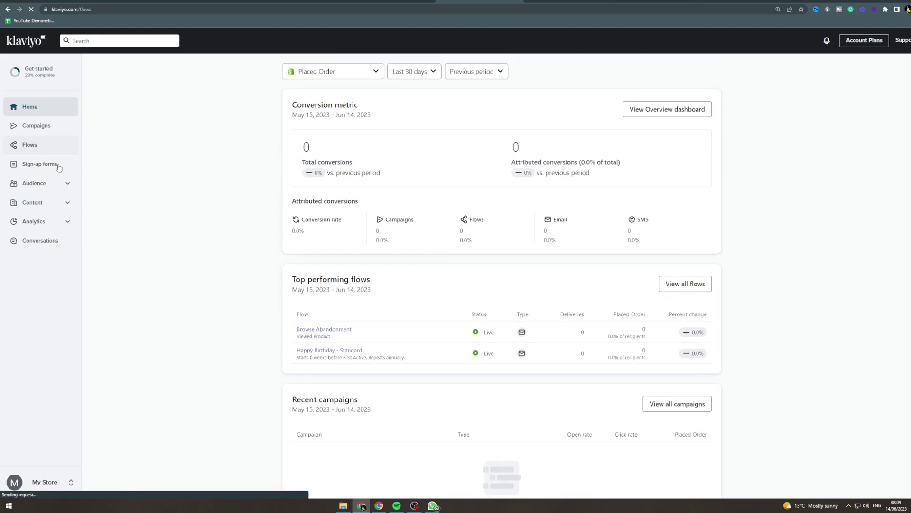
- Go to the Flows library of pre-built ideas and search it for 'Back in stock'
{"action": "left_click", "coordinate": [50, 146]}
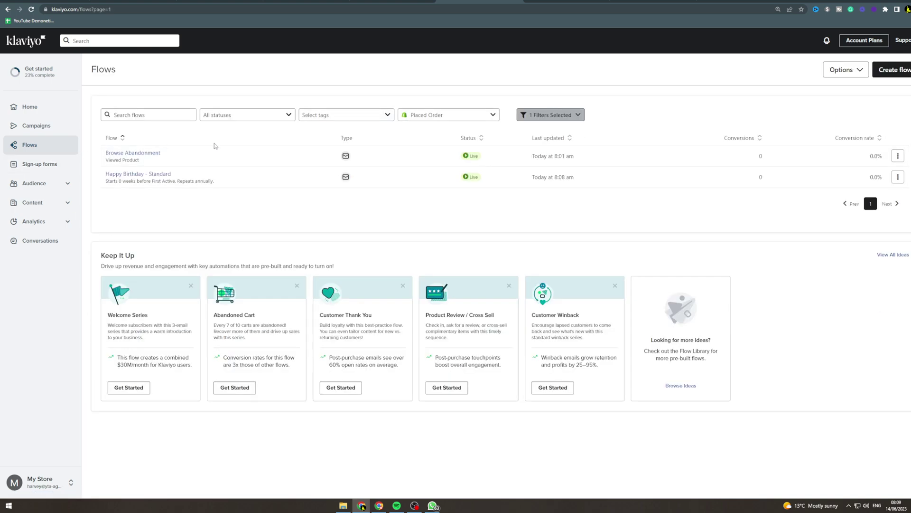
{"action": "left_click", "coordinate": [678, 387]}
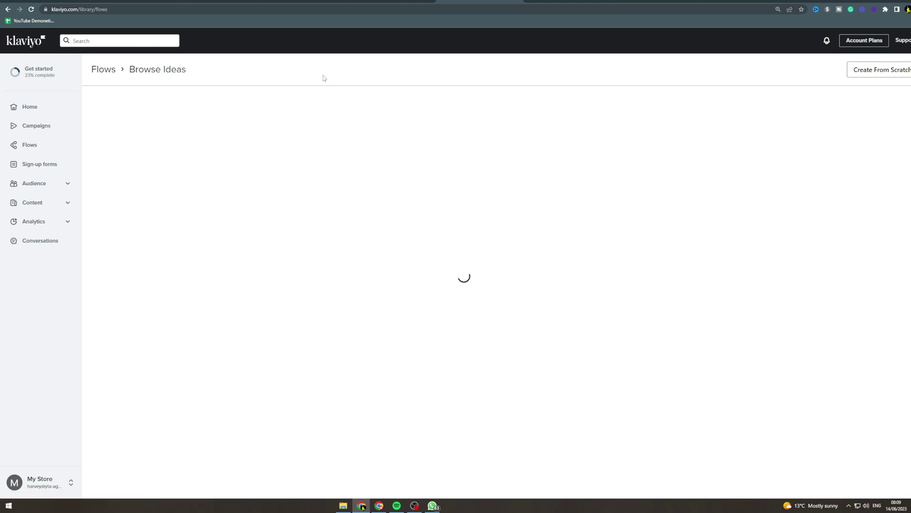
{"action": "left_click", "coordinate": [250, 103]}
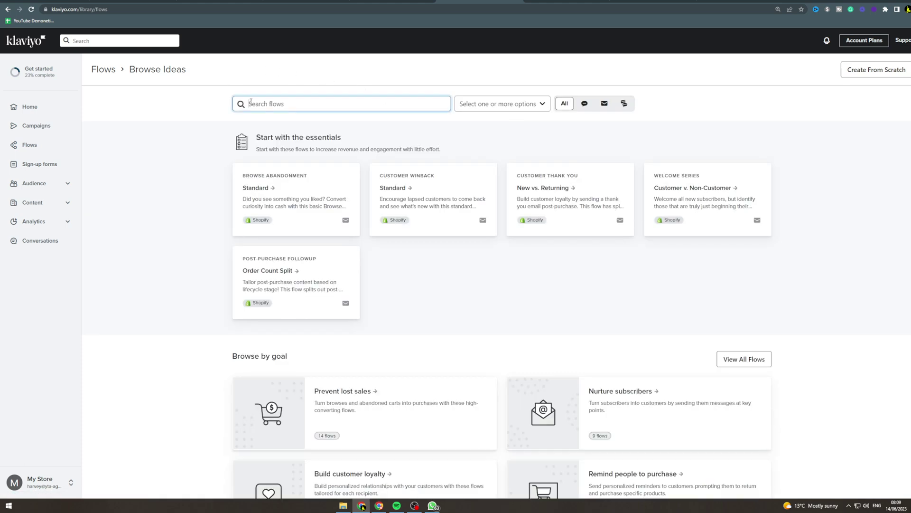
{"action": "type", "text": "Back "}
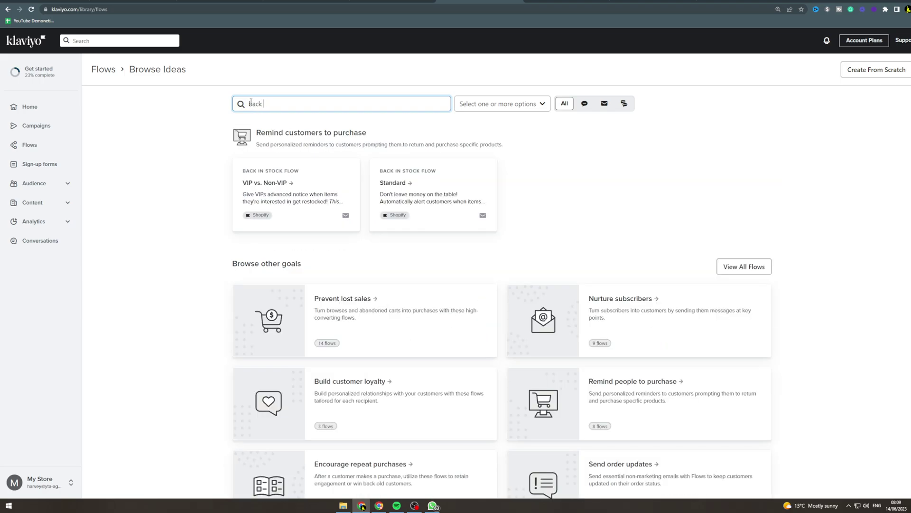
{"action": "type", "text": "in stock"}
- Preview the Back In Stock Flow - Standard template
{"action": "left_click", "coordinate": [451, 190]}
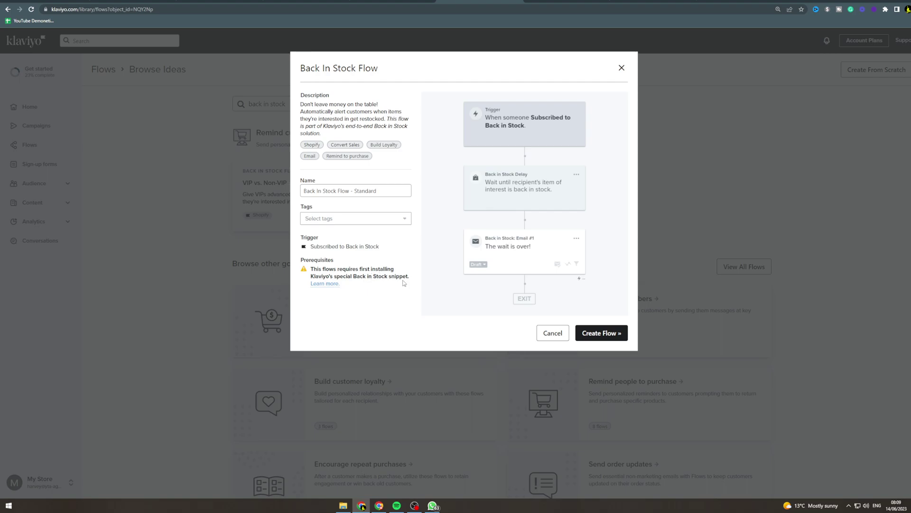
- Open the Back in Stock snippet help article and read its install steps
{"action": "left_click", "coordinate": [324, 285]}
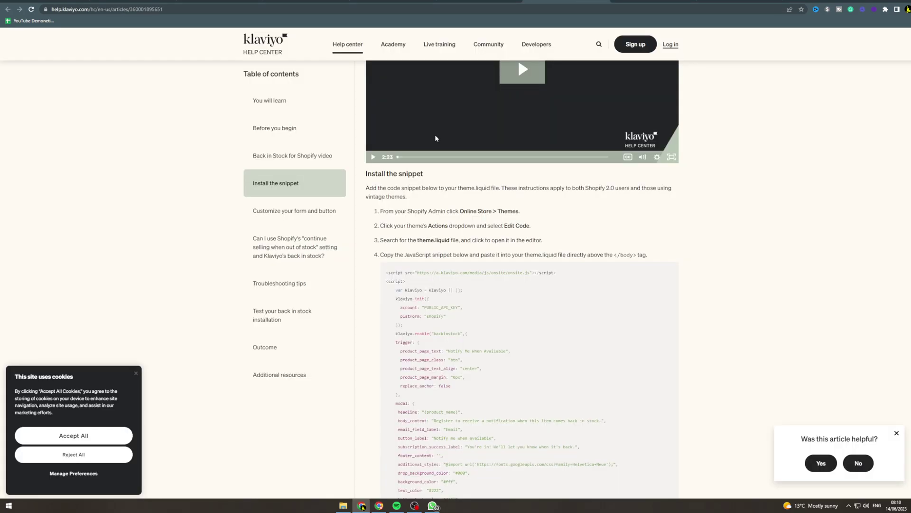
{"action": "scroll", "coordinate": [435, 138], "scroll_direction": "down", "scroll_amount": 2}
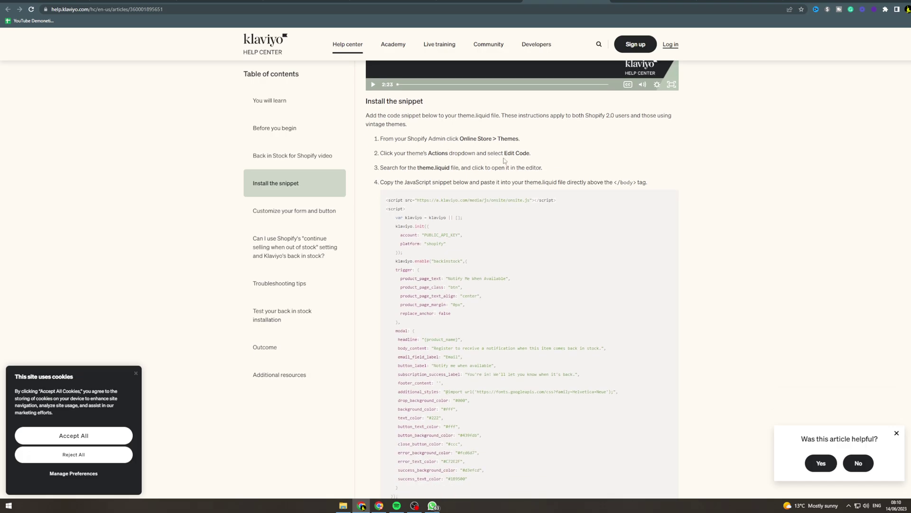
{"action": "scroll", "coordinate": [418, 163], "scroll_direction": "down", "scroll_amount": 1}
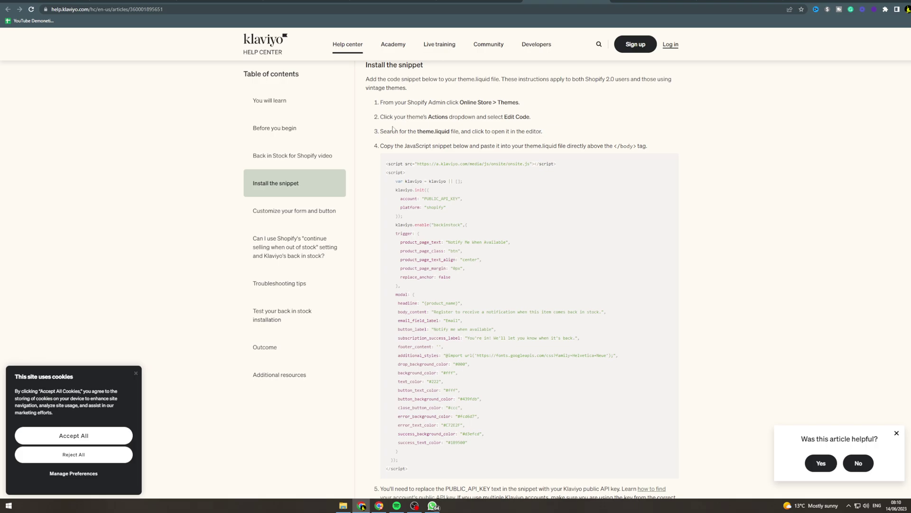
{"action": "scroll", "coordinate": [434, 140], "scroll_direction": "down", "scroll_amount": 2}
{"action": "scroll", "coordinate": [433, 140], "scroll_direction": "up", "scroll_amount": 1}
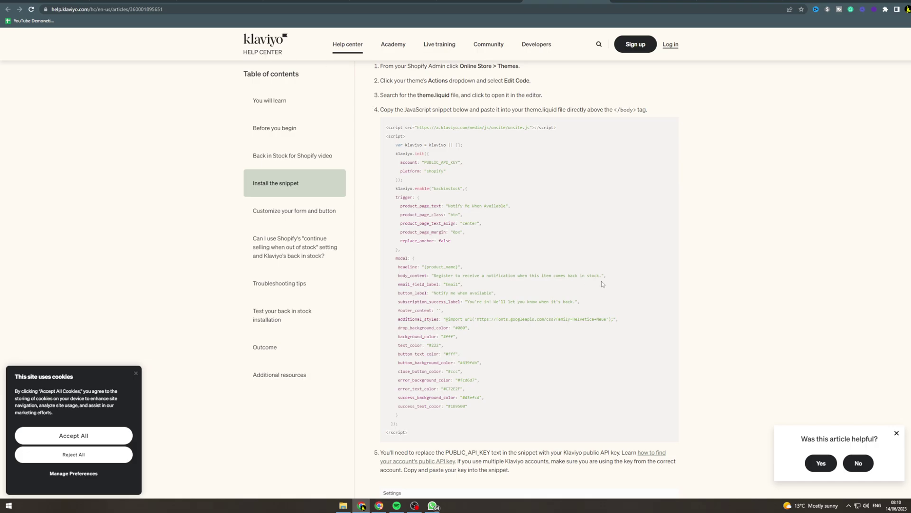
{"action": "scroll", "coordinate": [588, 268], "scroll_direction": "down", "scroll_amount": 2}
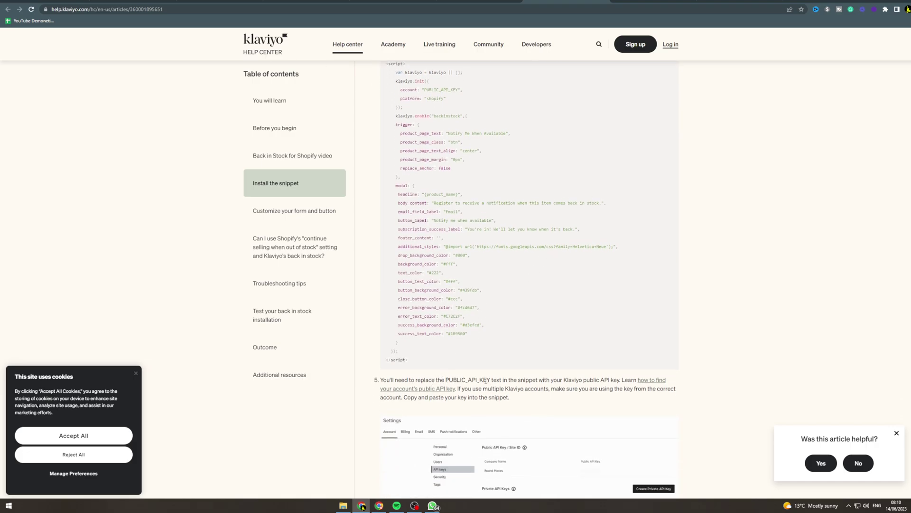
{"action": "scroll", "coordinate": [457, 233], "scroll_direction": "up", "scroll_amount": 1}
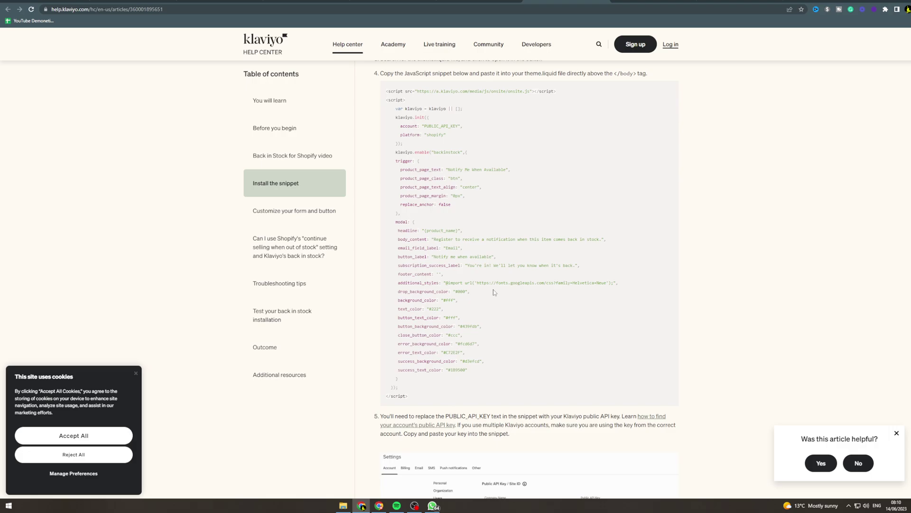
{"action": "scroll", "coordinate": [494, 292], "scroll_direction": "down", "scroll_amount": 5}
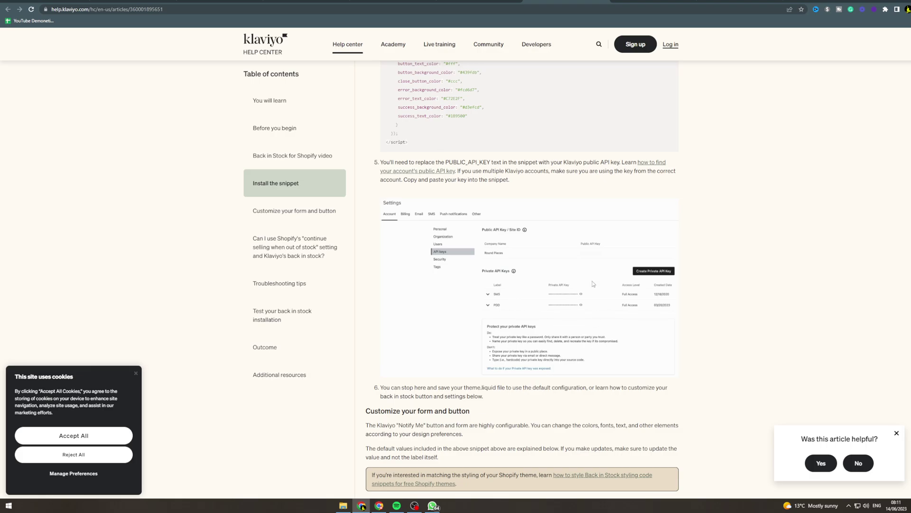
- Read the form and button customization section, then create the Back In Stock Flow - Standard
{"action": "scroll", "coordinate": [542, 300], "scroll_direction": "down", "scroll_amount": 2}
{"action": "scroll", "coordinate": [540, 297], "scroll_direction": "up", "scroll_amount": 7}
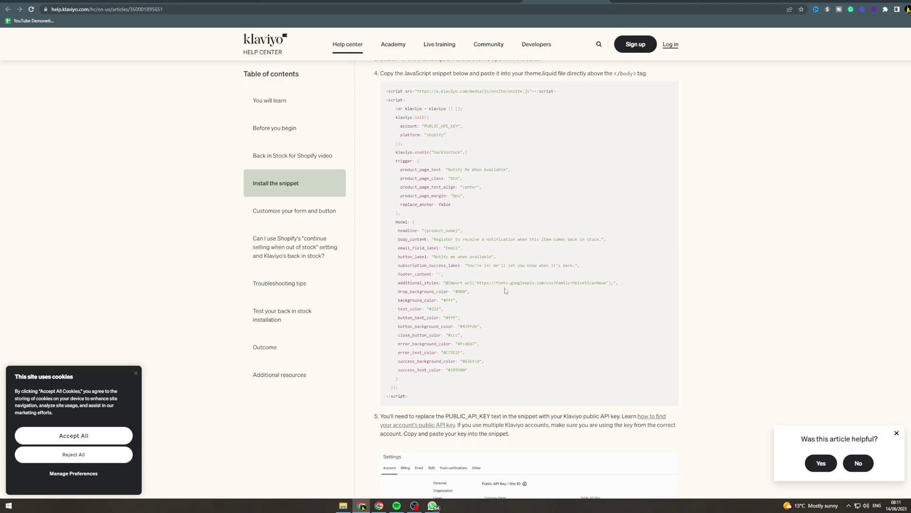
{"action": "scroll", "coordinate": [494, 299], "scroll_direction": "down", "scroll_amount": 5}
{"action": "scroll", "coordinate": [486, 303], "scroll_direction": "down", "scroll_amount": 2}
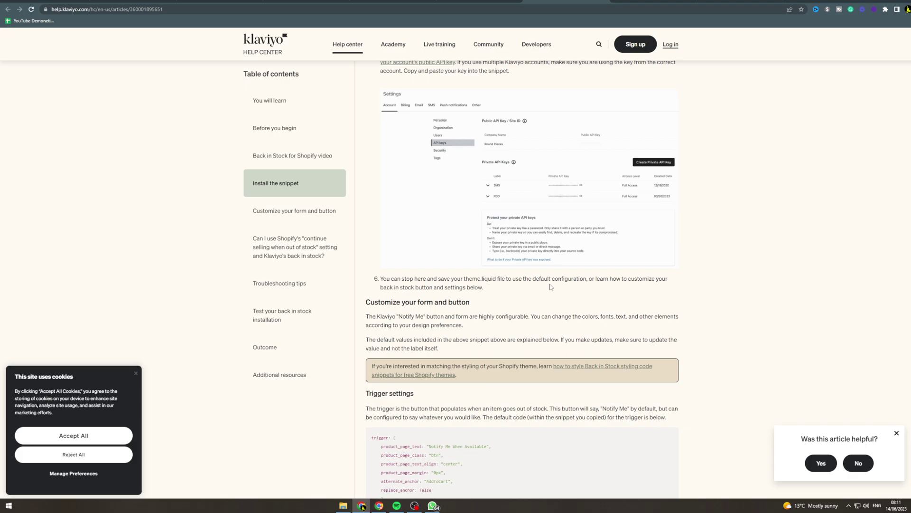
{"action": "scroll", "coordinate": [551, 287], "scroll_direction": "down", "scroll_amount": 1}
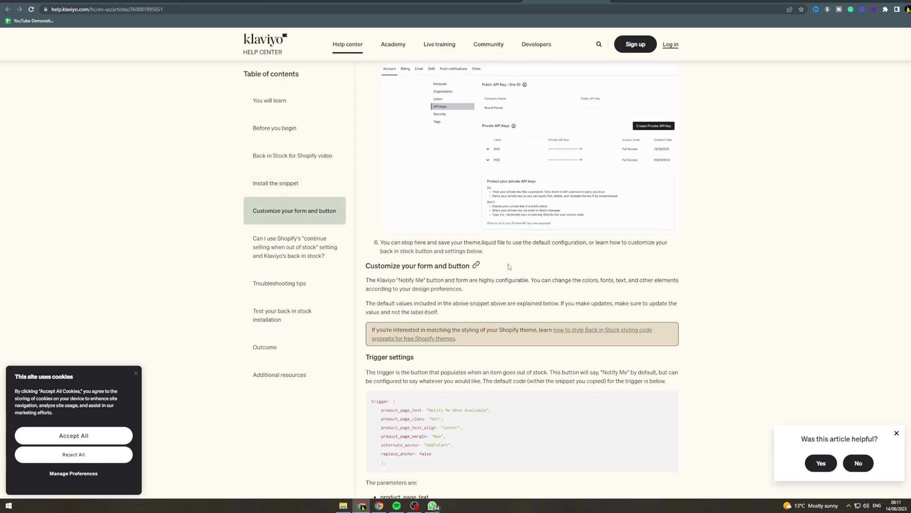
{"action": "scroll", "coordinate": [489, 232], "scroll_direction": "up", "scroll_amount": 10}
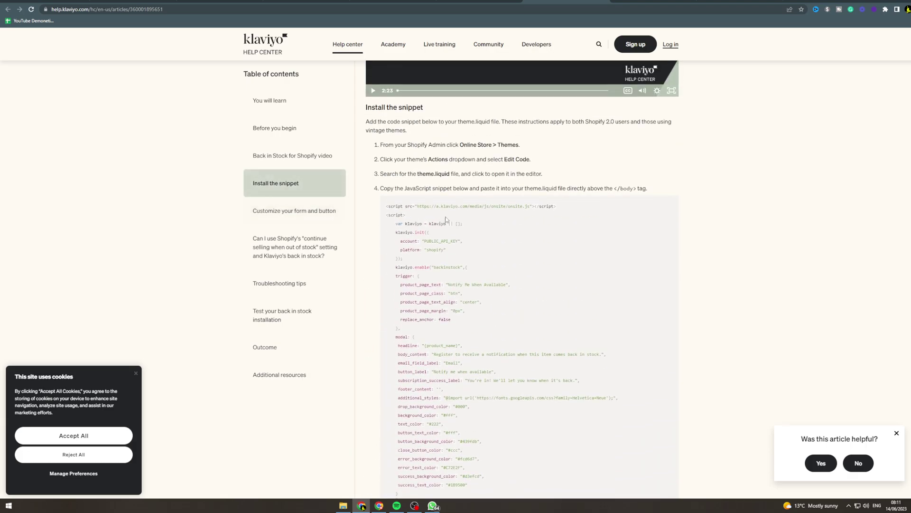
{"action": "scroll", "coordinate": [495, 280], "scroll_direction": "down", "scroll_amount": 10}
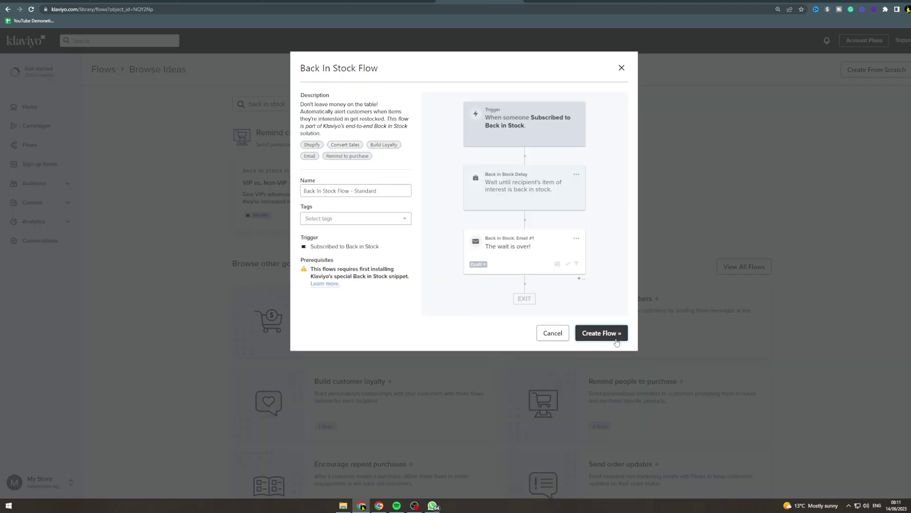
{"action": "left_click", "coordinate": [616, 337]}
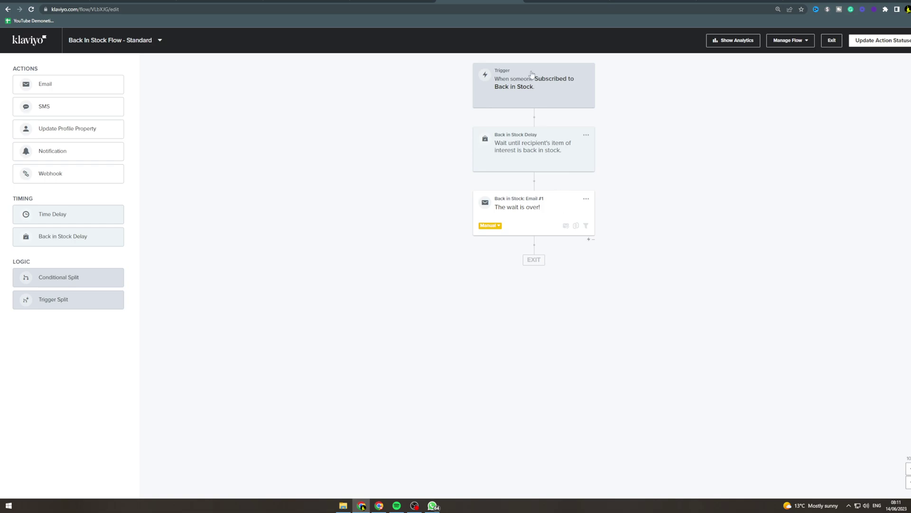
- Review the flow's trigger, Back in Stock delay and Email #1 steps in the sidebar
{"action": "left_click", "coordinate": [539, 86]}
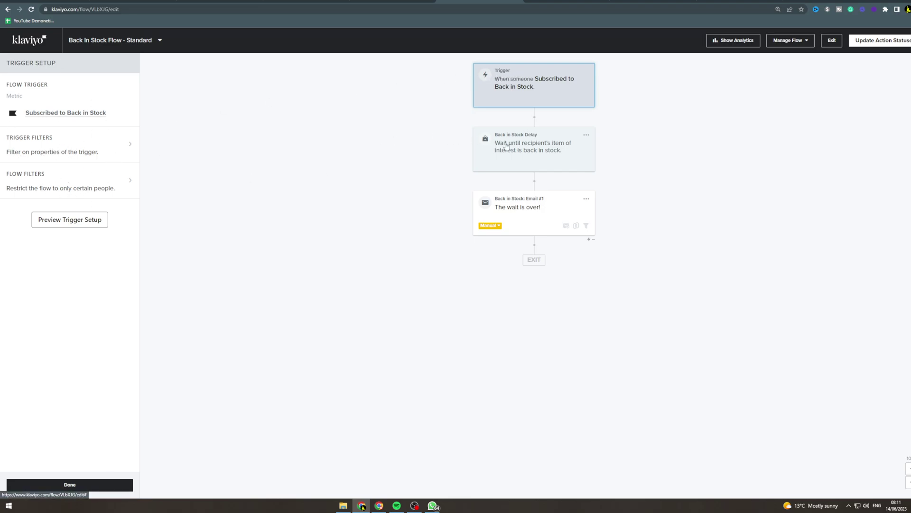
{"action": "left_click", "coordinate": [520, 151]}
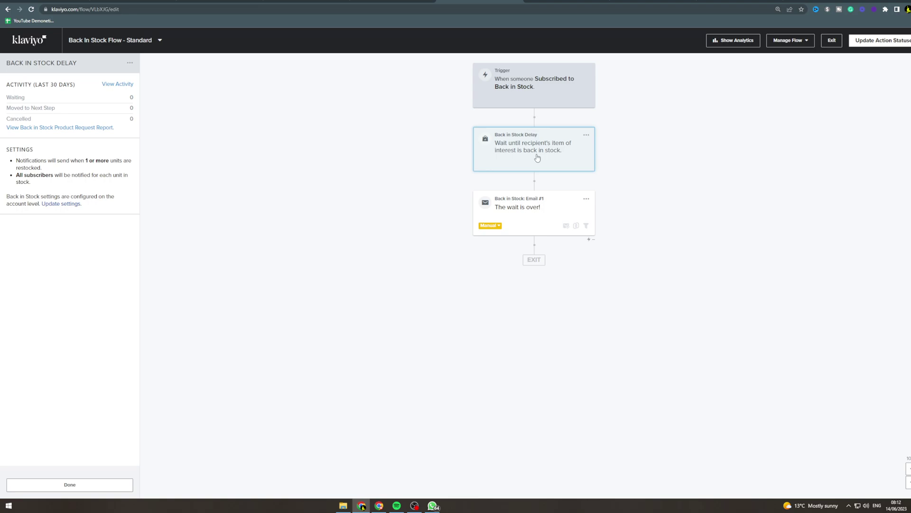
{"action": "left_click", "coordinate": [525, 217]}
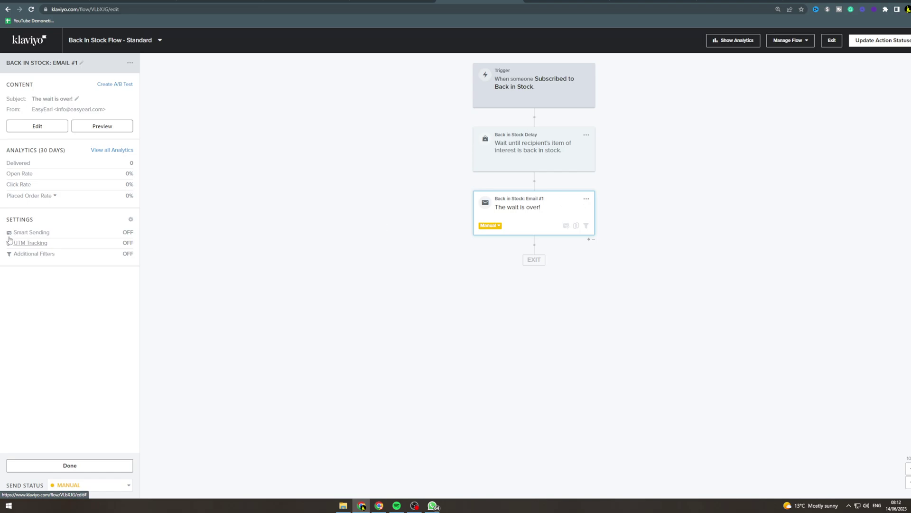
{"action": "left_click", "coordinate": [588, 202]}
- Check Email #1's subject 'The wait is over!' and empty preview text, then open its design
{"action": "left_click", "coordinate": [588, 210]}
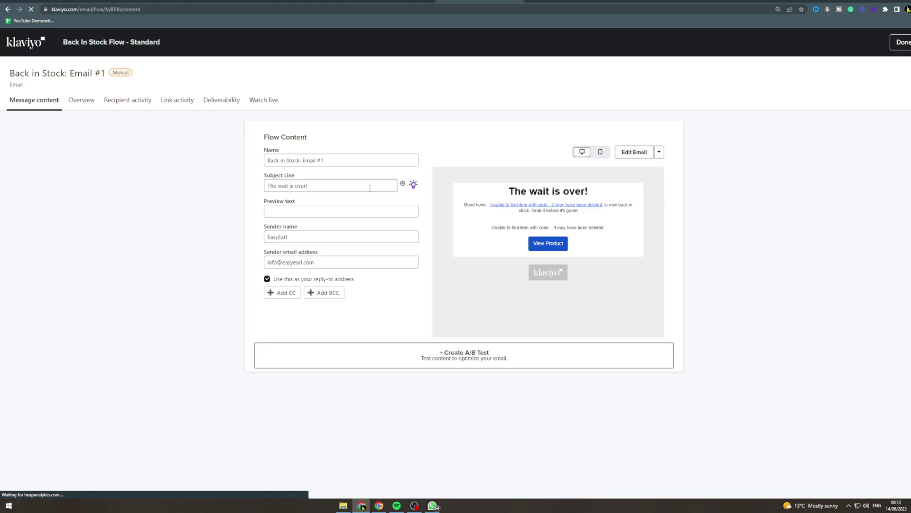
{"action": "left_click_drag", "start_coordinate": [369, 188], "coordinate": [242, 189]}
{"action": "triple_click", "coordinate": [282, 183]}
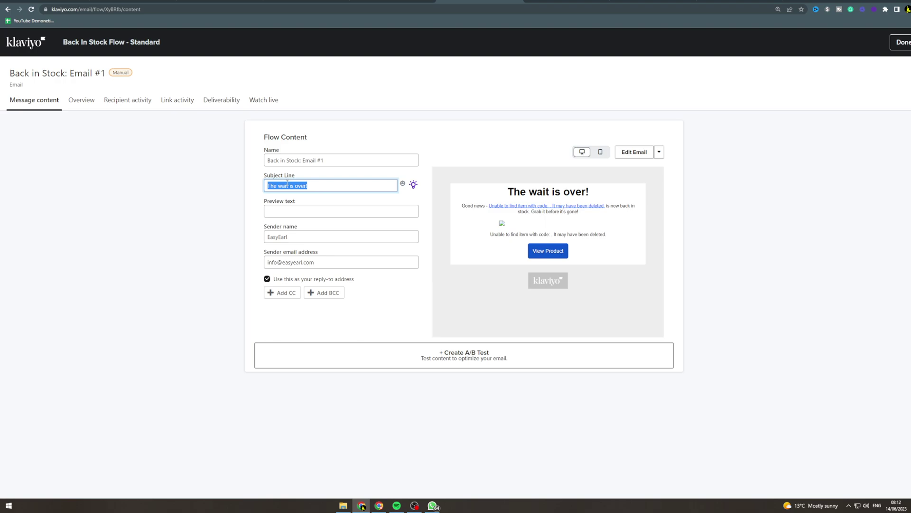
{"action": "left_click", "coordinate": [296, 210]}
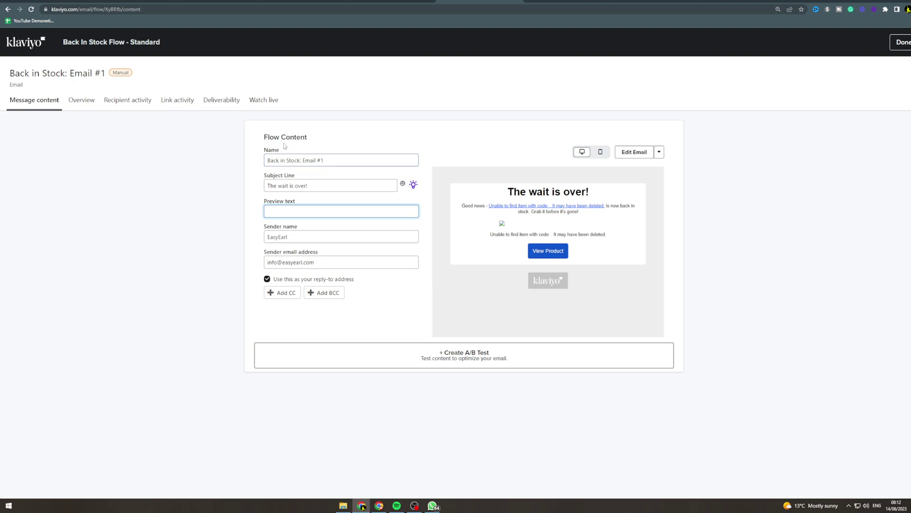
{"action": "left_click", "coordinate": [650, 175]}
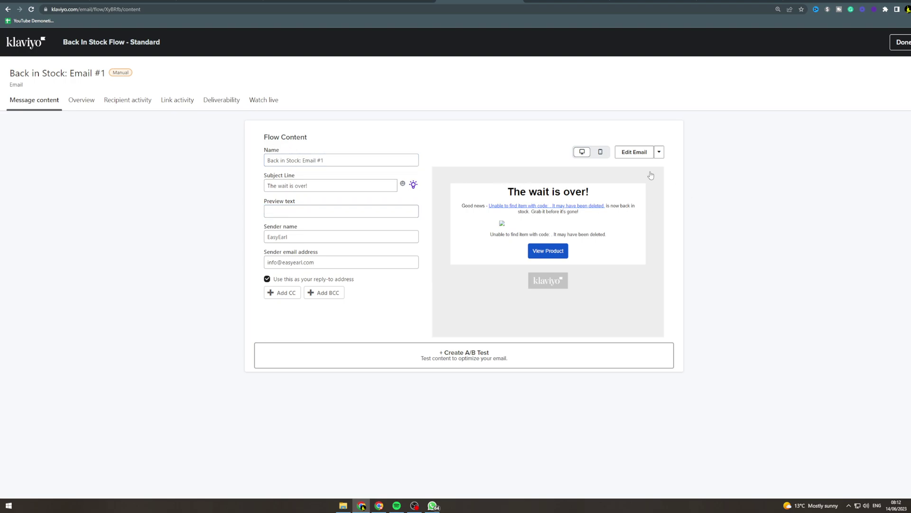
{"action": "left_click", "coordinate": [631, 152]}
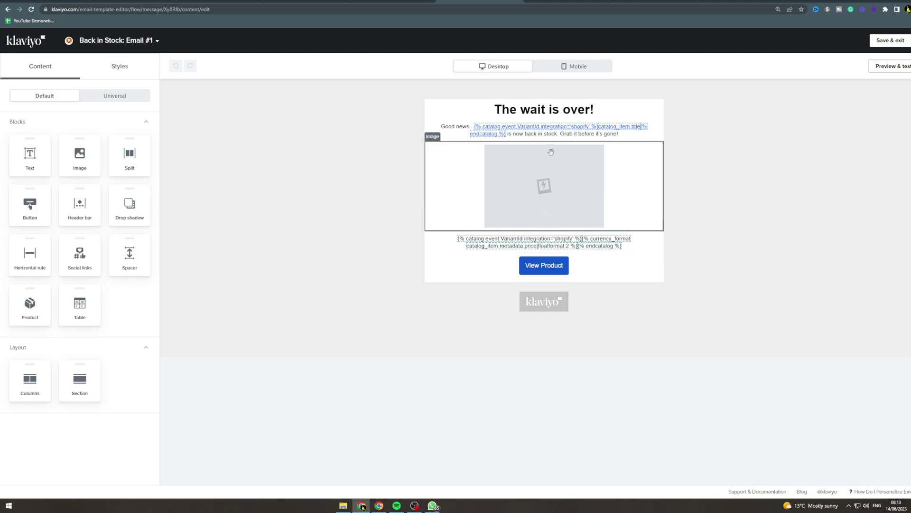
- Inspect the intro text, View Product button link and product image blocks, then save and exit
{"action": "left_click", "coordinate": [510, 132]}
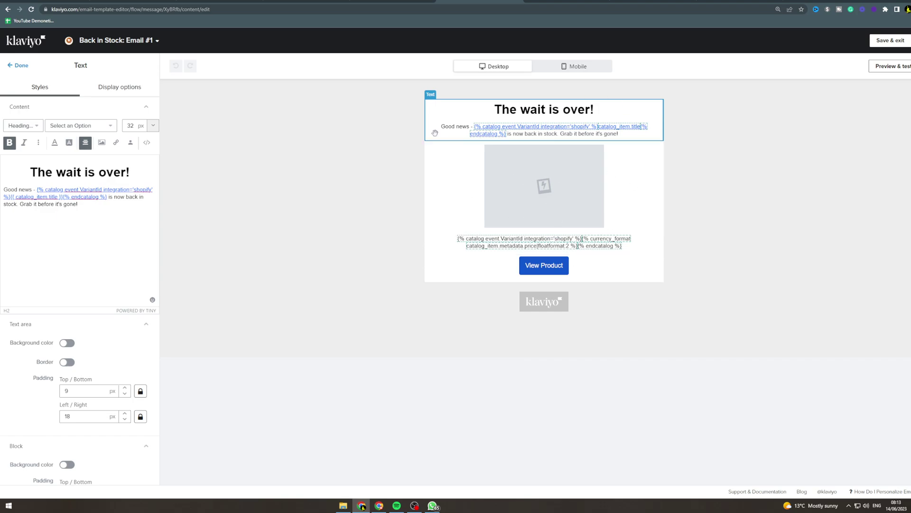
{"action": "left_click", "coordinate": [548, 271]}
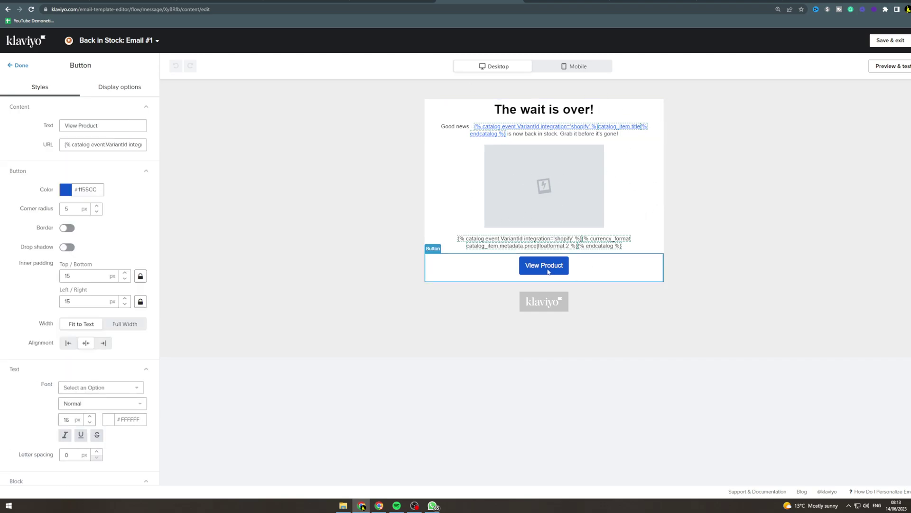
{"action": "triple_click", "coordinate": [64, 145]}
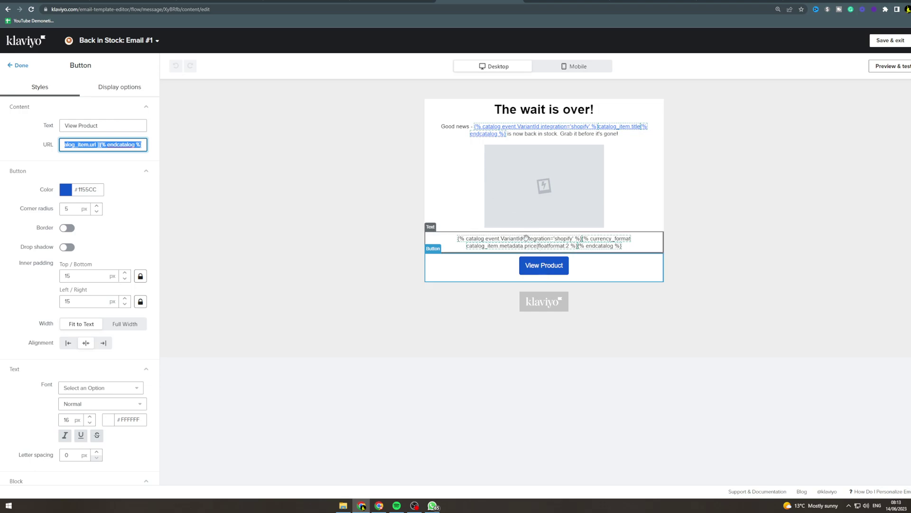
{"action": "left_click", "coordinate": [424, 164]}
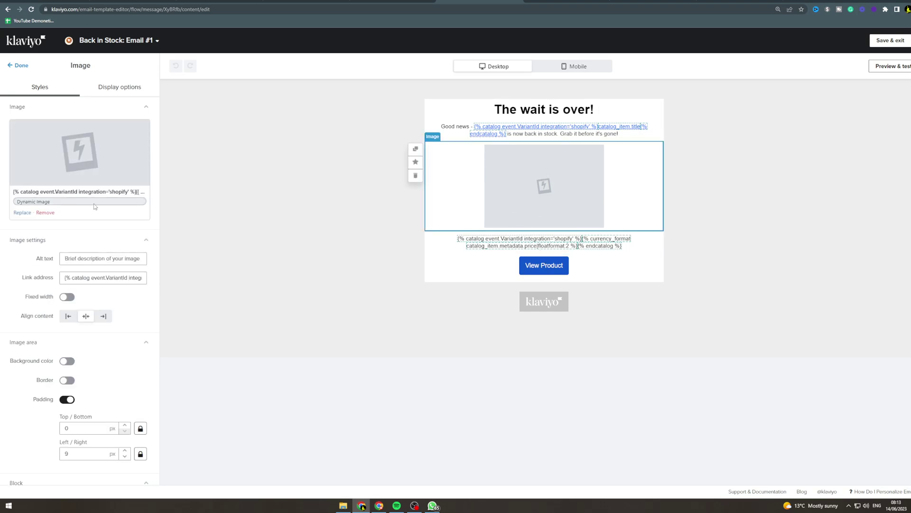
{"action": "left_click", "coordinate": [531, 266]}
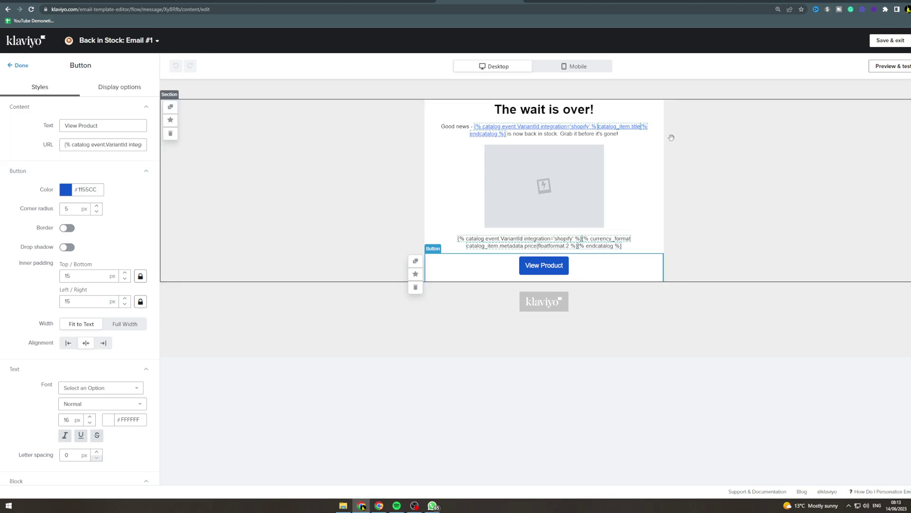
{"action": "left_click", "coordinate": [893, 42]}
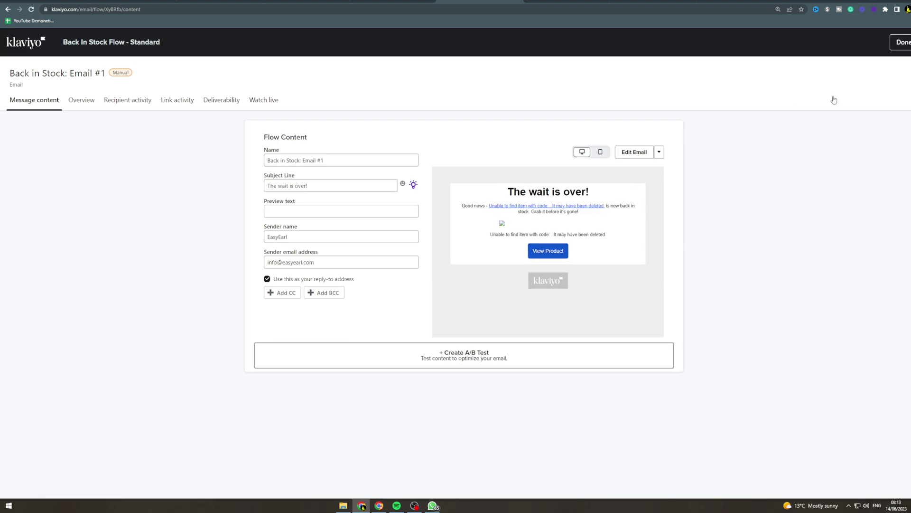
- Return to the flow and switch Back in Stock: Email #1 from Manual to Live
{"action": "left_click", "coordinate": [904, 48]}
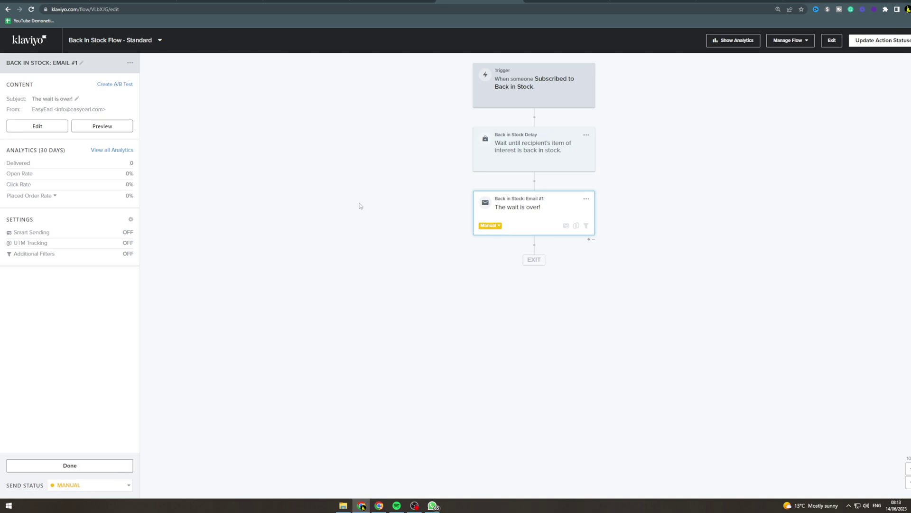
{"action": "left_click", "coordinate": [497, 226]}
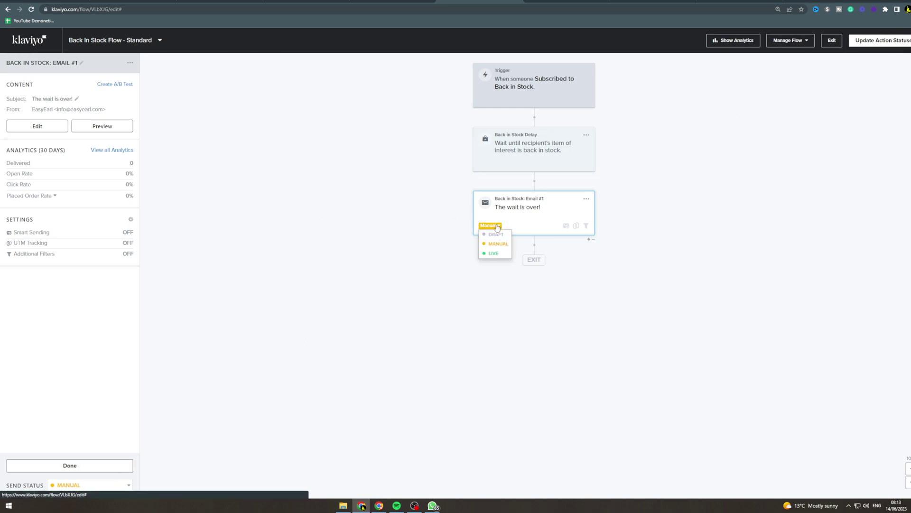
{"action": "left_click", "coordinate": [496, 258]}
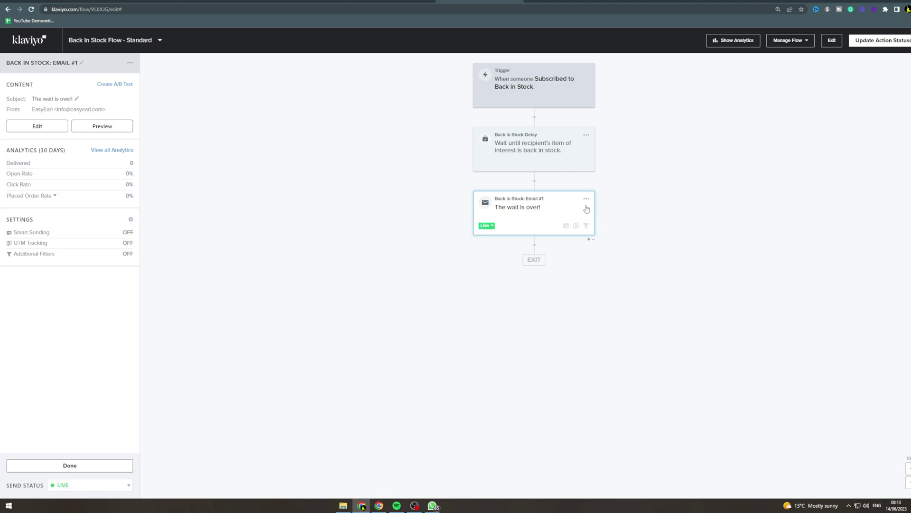
- Recheck the delay and trigger steps, then exit to the Flows list
{"action": "left_click", "coordinate": [549, 149]}
{"action": "left_click", "coordinate": [537, 94]}
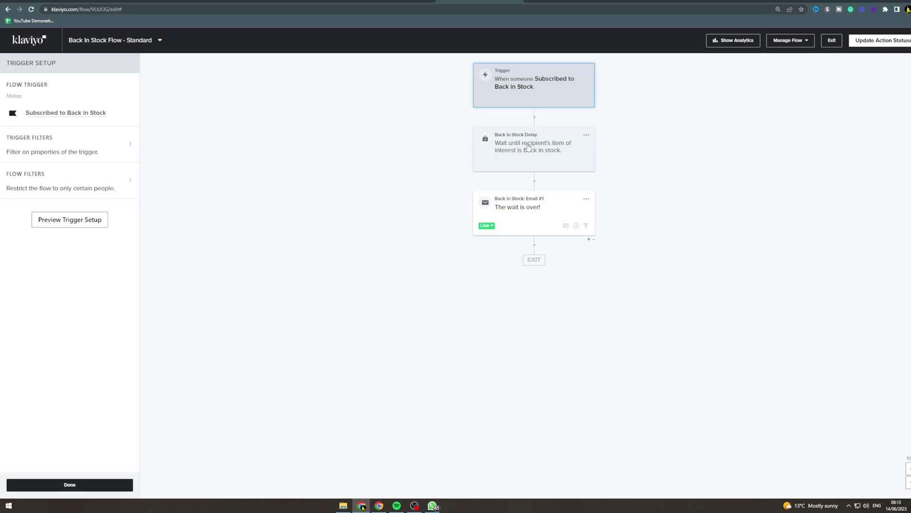
{"action": "left_click", "coordinate": [529, 147]}
{"action": "left_click", "coordinate": [831, 42]}
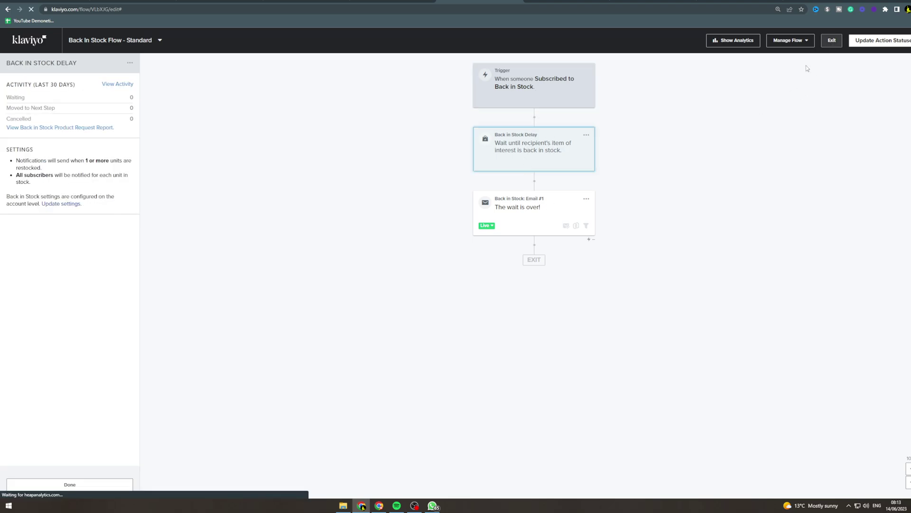